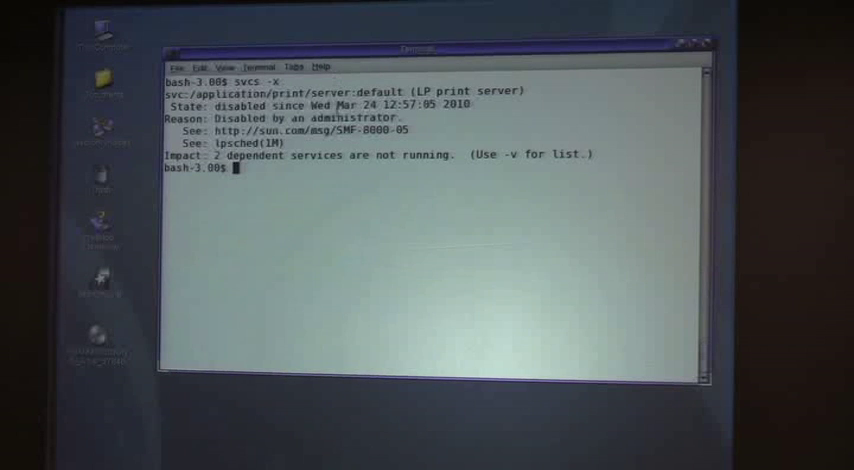
Open the sun.com SMF-8000-05 link from the terminal in Mozilla and dismiss its information notice.
{"action": "right_click", "coordinate": [340, 130]}
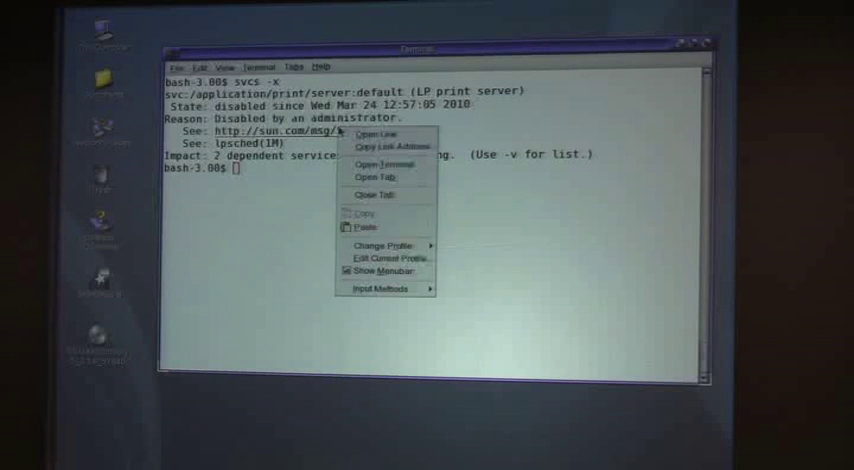
{"action": "left_click", "coordinate": [353, 137]}
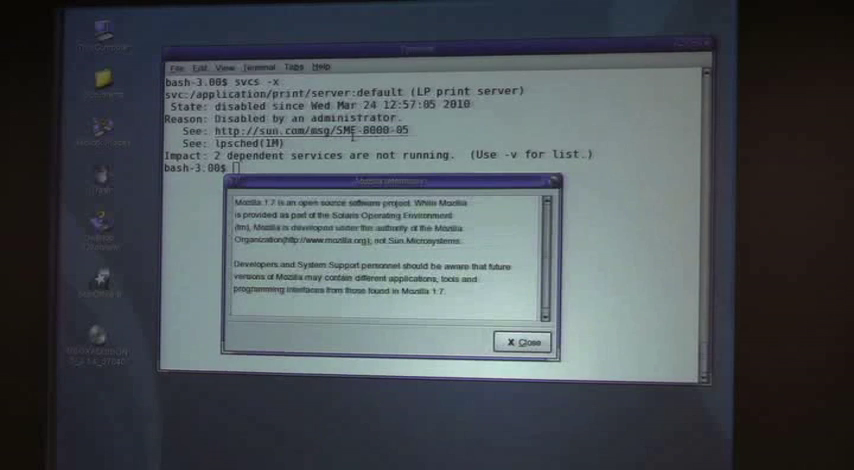
{"action": "left_click", "coordinate": [545, 344]}
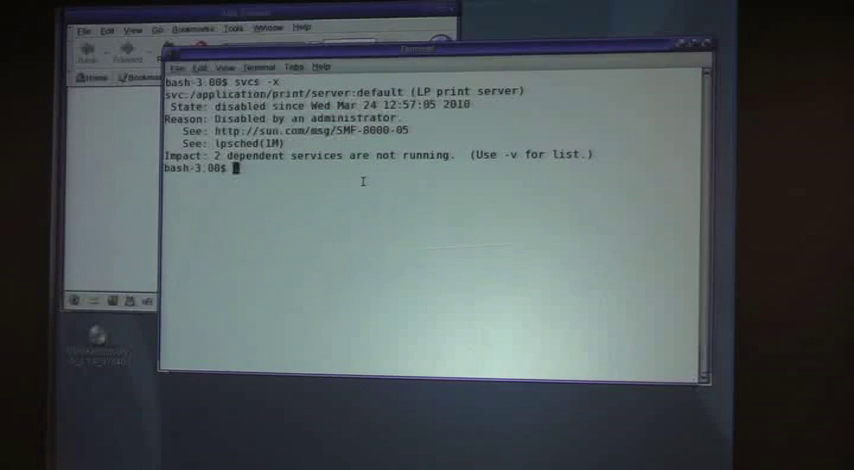
Recall svcs -x and run it as svcs -xv for the verbose failing-services report.
{"action": "key", "text": "Up"}
{"action": "key", "text": "Return"}
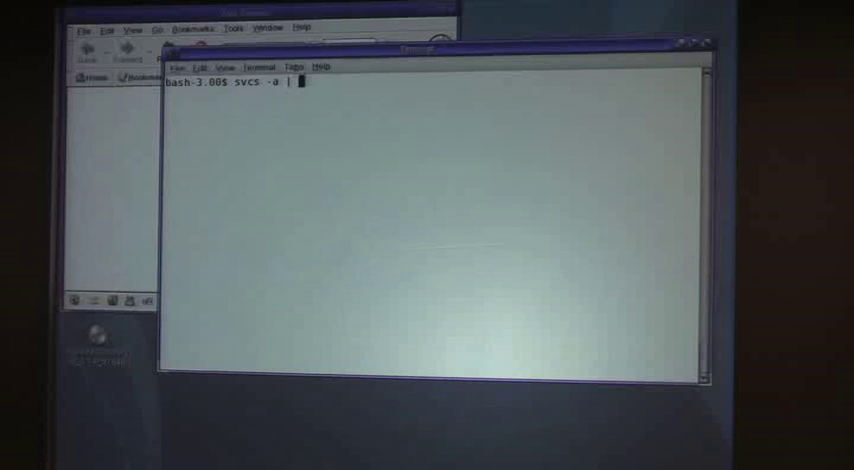
{"action": "type", "text": "c -"}
Count services with svcs | wc -l (125) and svcs -a | wc -l (218).
{"action": "key", "text": "BackSpace"}
{"action": "key", "text": "BackSpace"}
{"action": "key", "text": "BackSpace"}
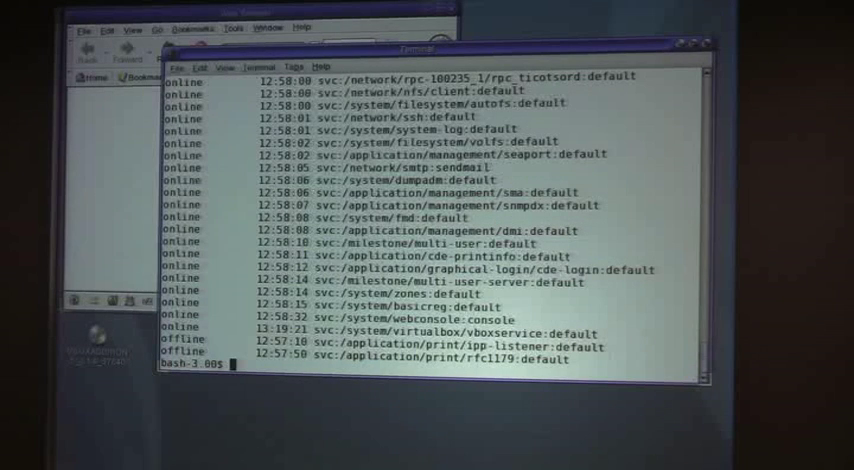
{"action": "type", "text": "svcs | wc -l"}
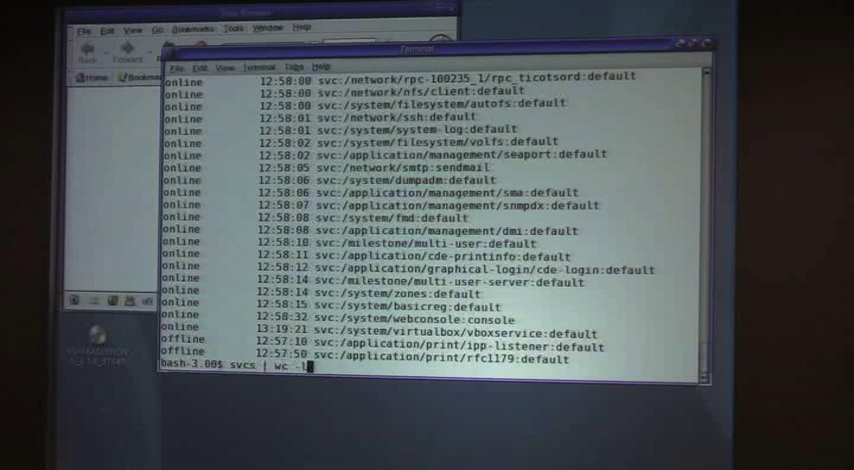
{"action": "key", "text": "Return"}
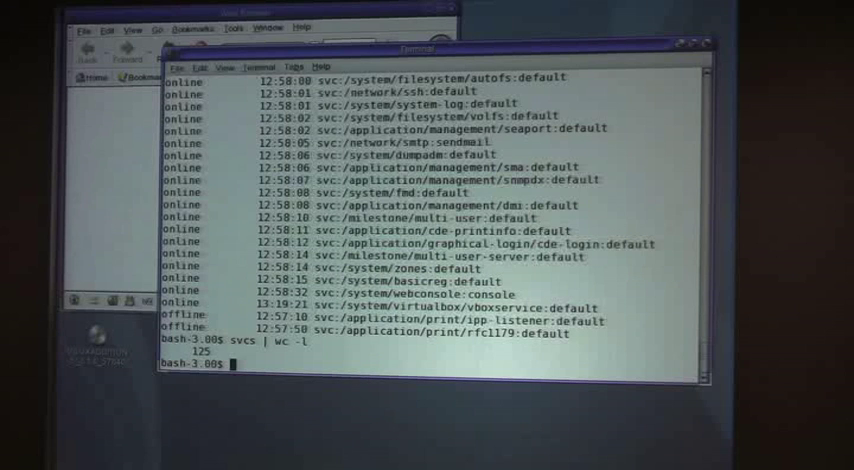
{"action": "key", "text": "Up"}
{"action": "key", "text": "Left"}
{"action": "key", "text": "Left"}
{"action": "key", "text": "Left"}
{"action": "key", "text": "Left"}
{"action": "key", "text": "Left"}
{"action": "key", "text": "Left"}
{"action": "key", "text": "Left"}
{"action": "type", "text": "-a"}
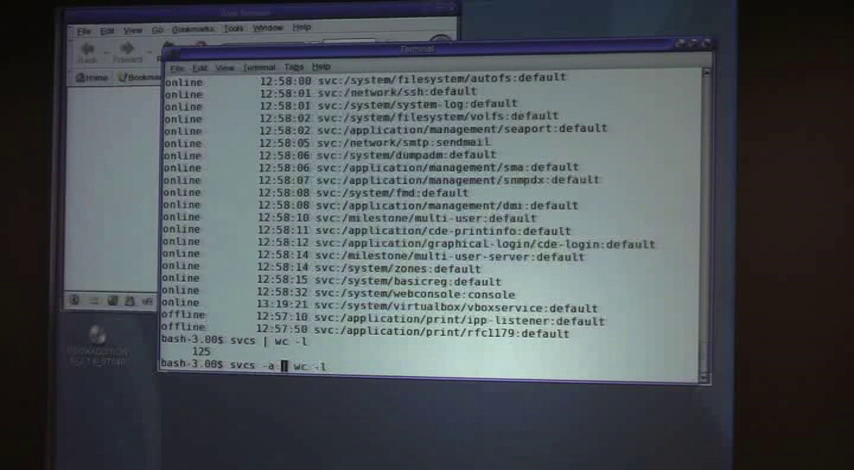
{"action": "key", "text": "Return"}
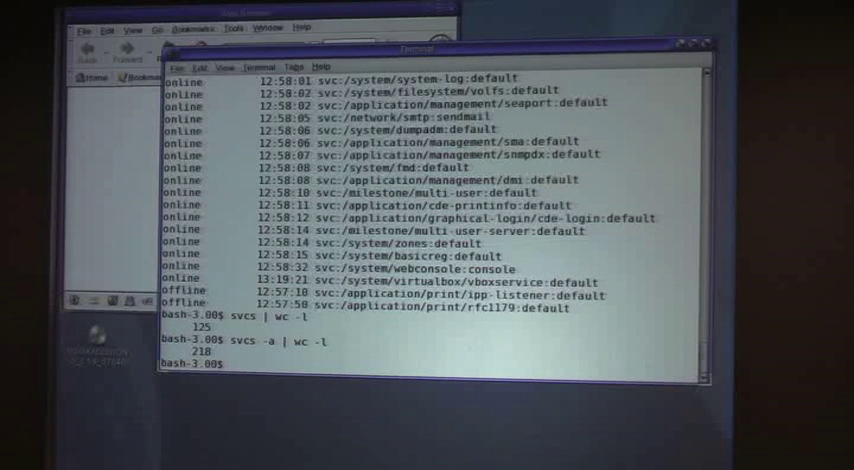
{"action": "type", "text": "svcs "}
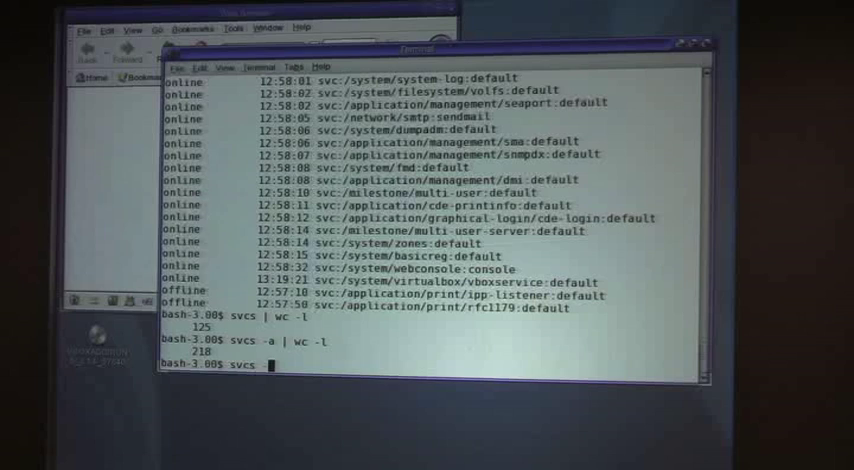
{"action": "type", "text": "-l ssh"}
Run svcs -l ssh and select the ssh log file path for pasting.
{"action": "key", "text": "Return"}
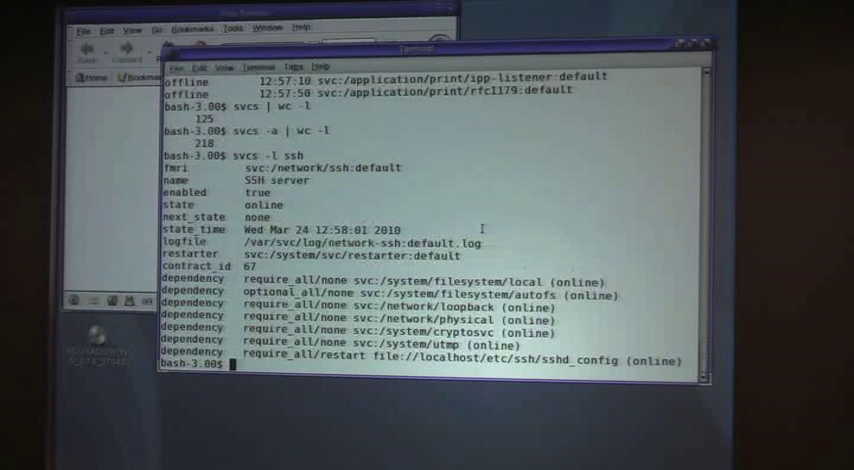
{"action": "mouse_move", "coordinate": [483, 243]}
{"action": "left_mouse_down"}
{"action": "mouse_move", "coordinate": [272, 256]}
{"action": "mouse_move", "coordinate": [245, 243]}
{"action": "left_mouse_up"}
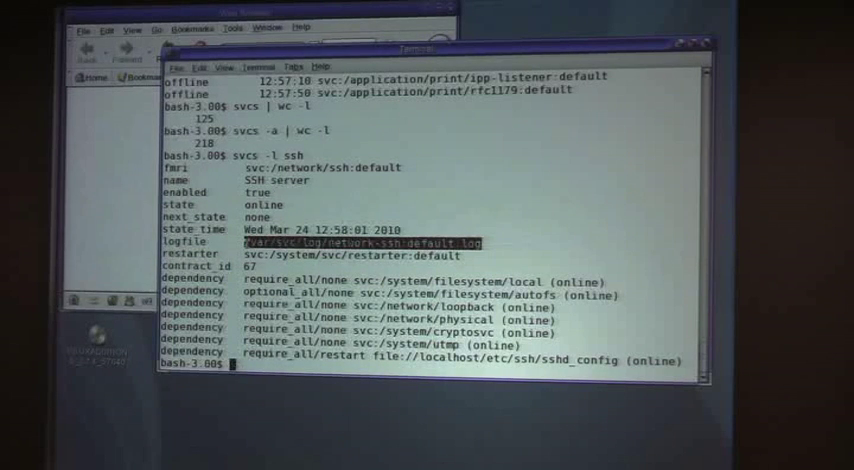
Start tail -f on the pasted ssh log path in a second terminal window.
{"action": "key", "text": "ctrl+shift+n"}
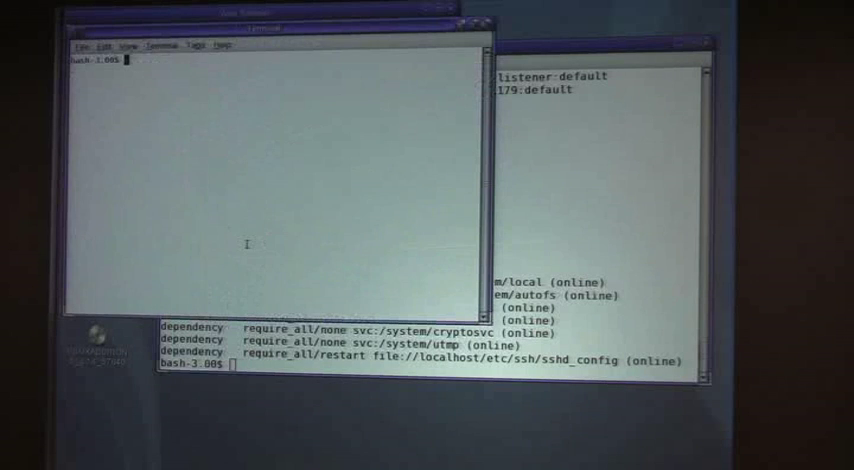
{"action": "type", "text": "t"}
{"action": "type", "text": "tail -f"}
{"action": "middle_click", "coordinate": [190, 59]}
{"action": "key", "text": "Return"}
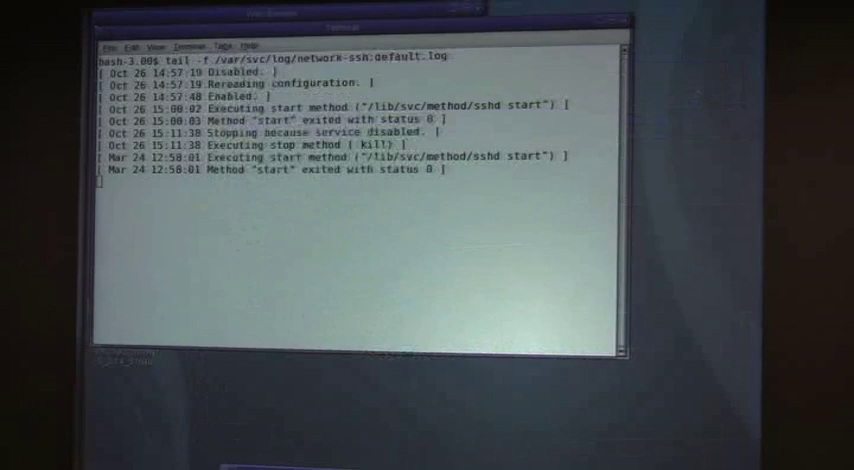
Move the service window aside and run svcs -lp ssh showing sshd process 538.
{"action": "mouse_move", "coordinate": [340, 45]}
{"action": "left_mouse_down"}
{"action": "mouse_move", "coordinate": [460, 262]}
{"action": "mouse_move", "coordinate": [463, 150]}
{"action": "left_mouse_up"}
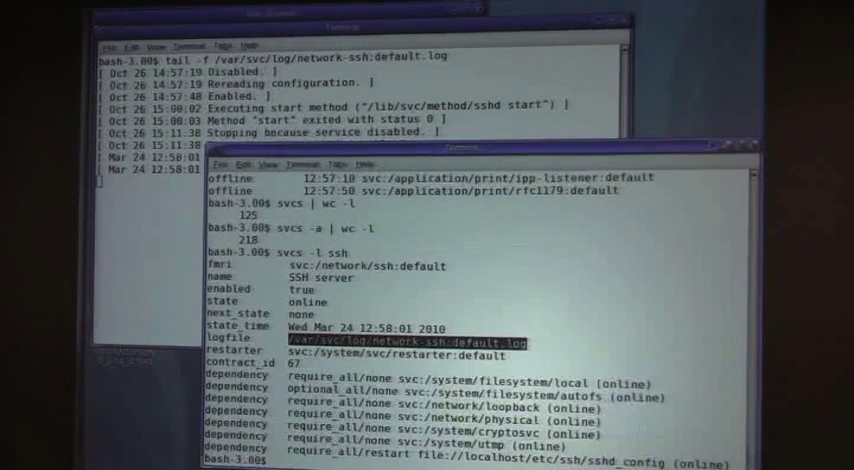
{"action": "type", "text": "svcs -l ssh"}
{"action": "key", "text": "Left"}
{"action": "key", "text": "Left"}
{"action": "key", "text": "Left"}
{"action": "type", "text": "p"}
{"action": "key", "text": "Return"}
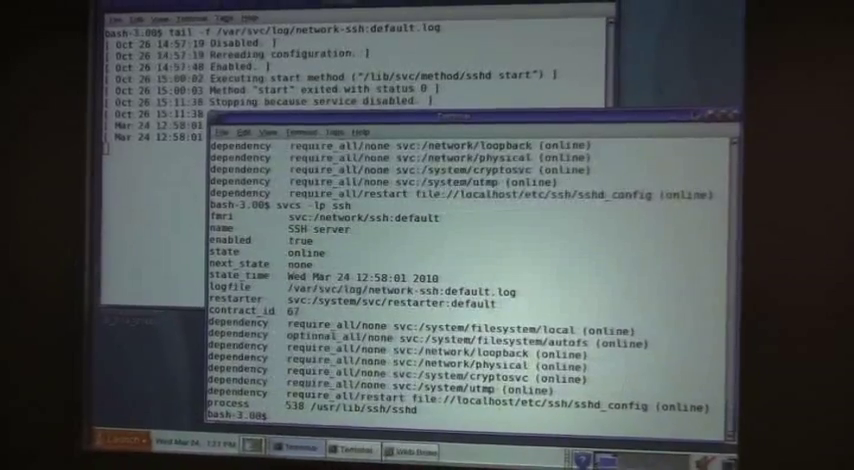
{"action": "type", "text": "pfexec kill 538"}
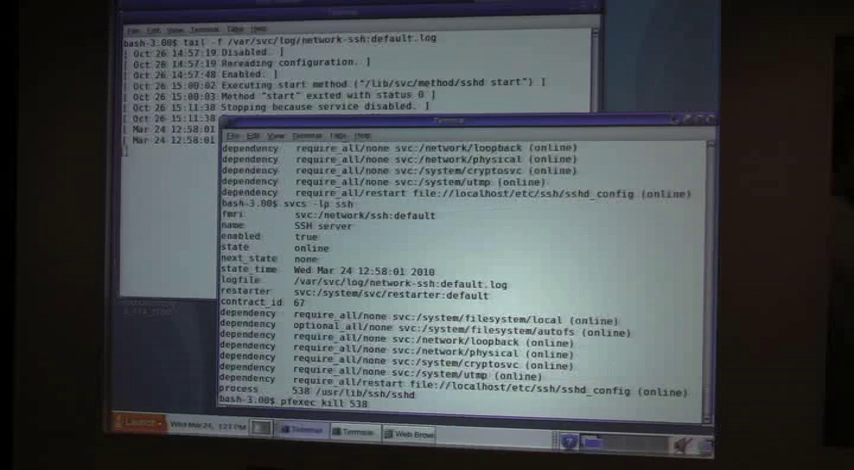
Run pfexec kill 538 and watch the tailing log record ssh stopping and restarting.
{"action": "key", "text": "Return"}
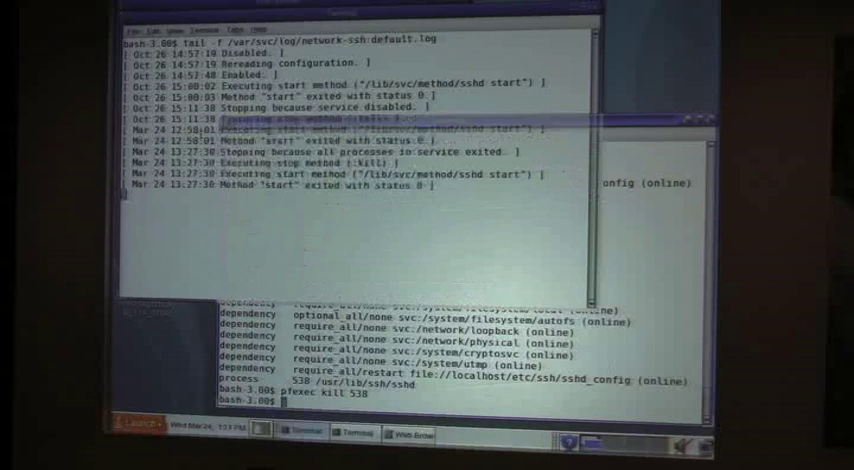
{"action": "left_click", "coordinate": [350, 70]}
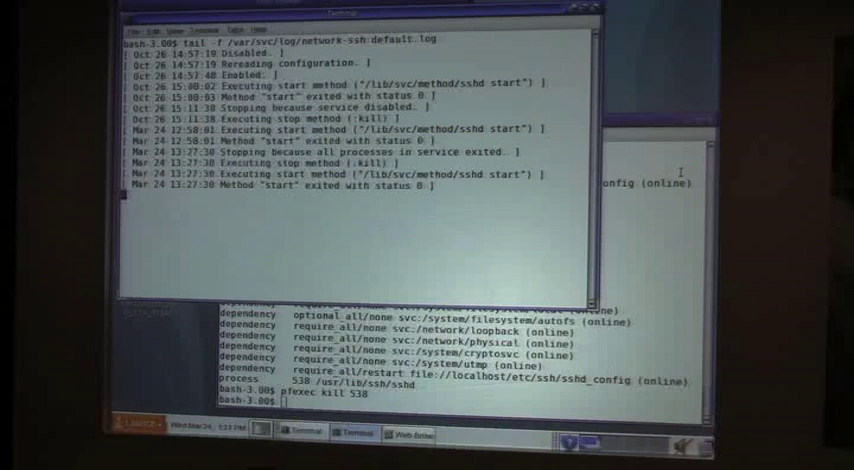
{"action": "left_click", "coordinate": [450, 350]}
{"action": "key", "text": "Up"}
{"action": "key", "text": "Up"}
Re-run svcs -lp ssh showing the SSH server online again since 13:27:30.
{"action": "key", "text": "Return"}
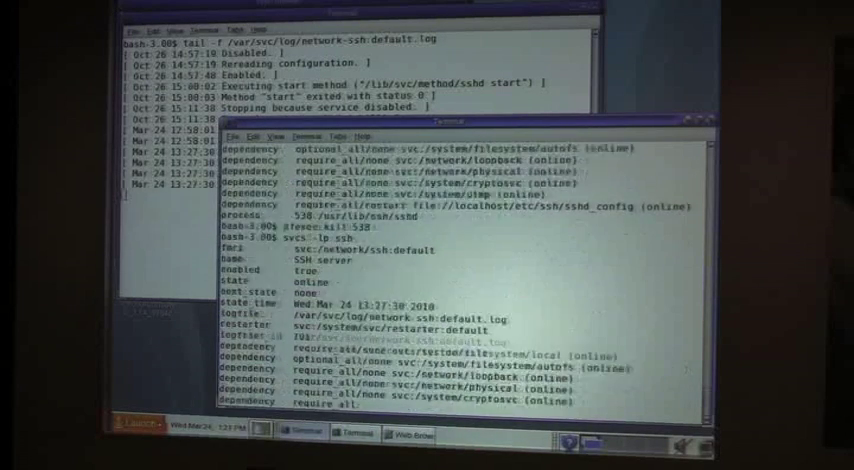